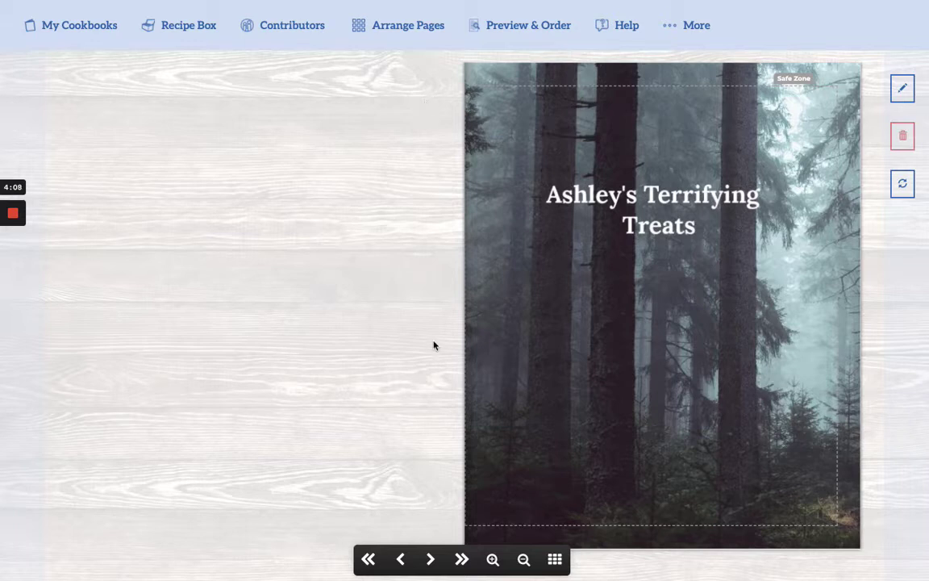
- Go to the spread with the Kid Friendly Beverages section divider using the page thumbnails
{"action": "left_click", "coordinate": [555, 561]}
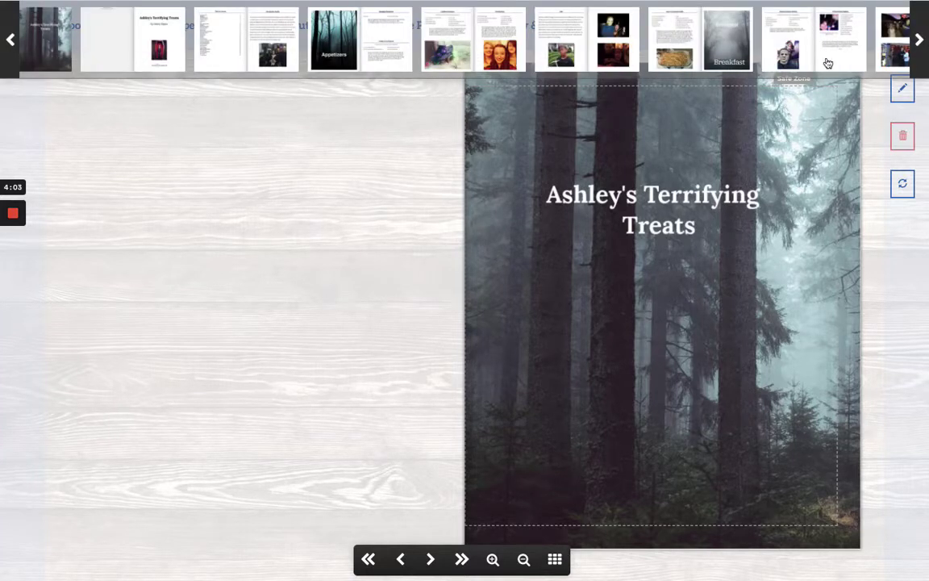
{"action": "left_click", "coordinate": [916, 42]}
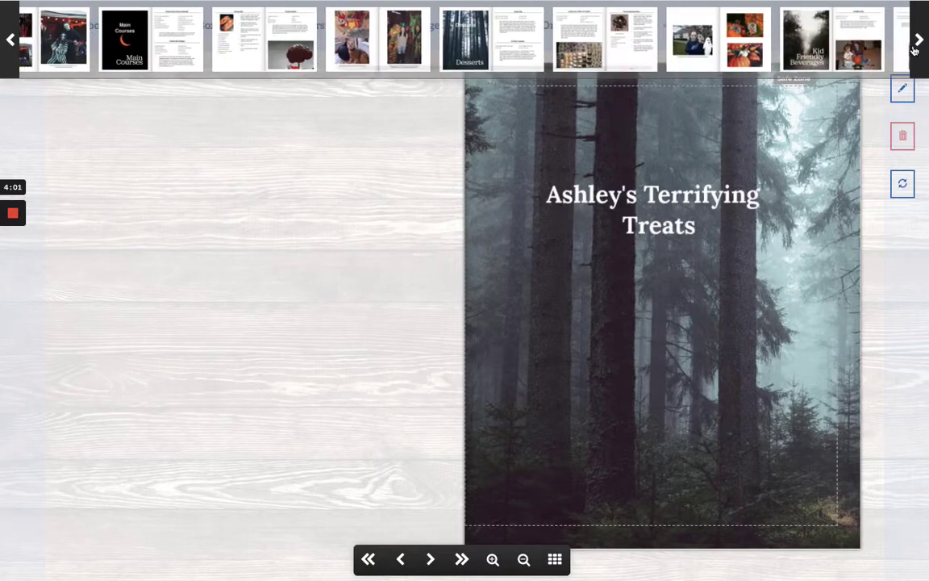
{"action": "left_click", "coordinate": [916, 42]}
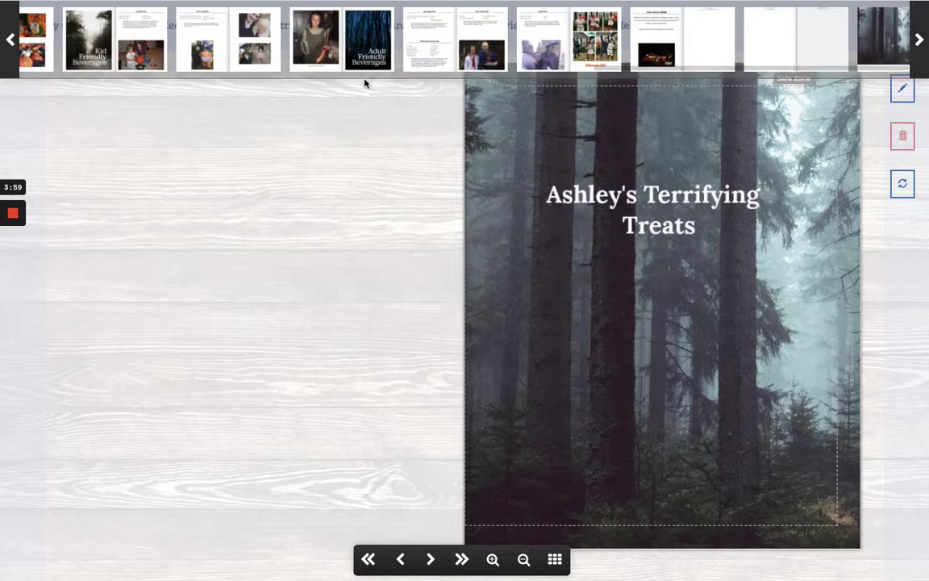
{"action": "left_click", "coordinate": [100, 57]}
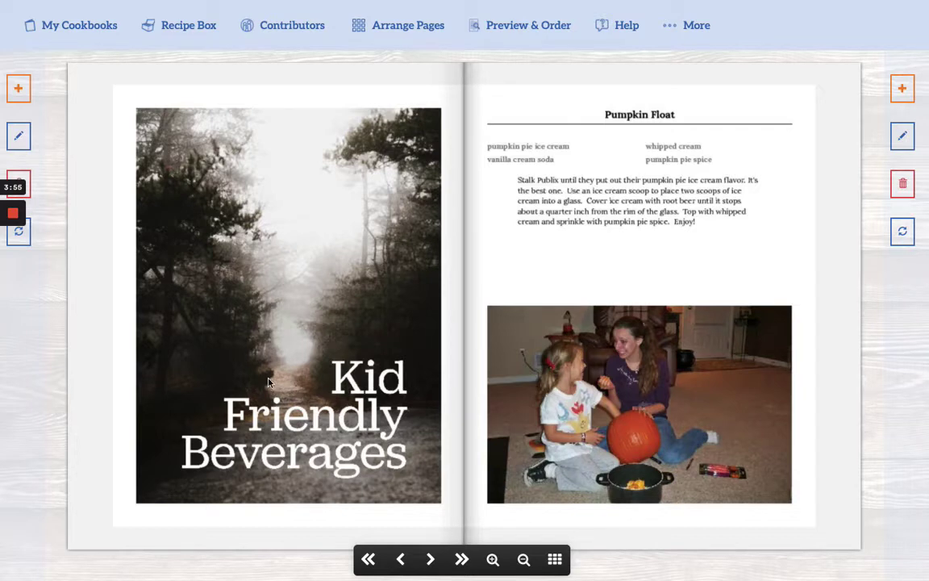
- Insert a Recipe Page after the Kid Friendly Beverages divider, using the Two Recipe Page layout
{"action": "left_click", "coordinate": [18, 89]}
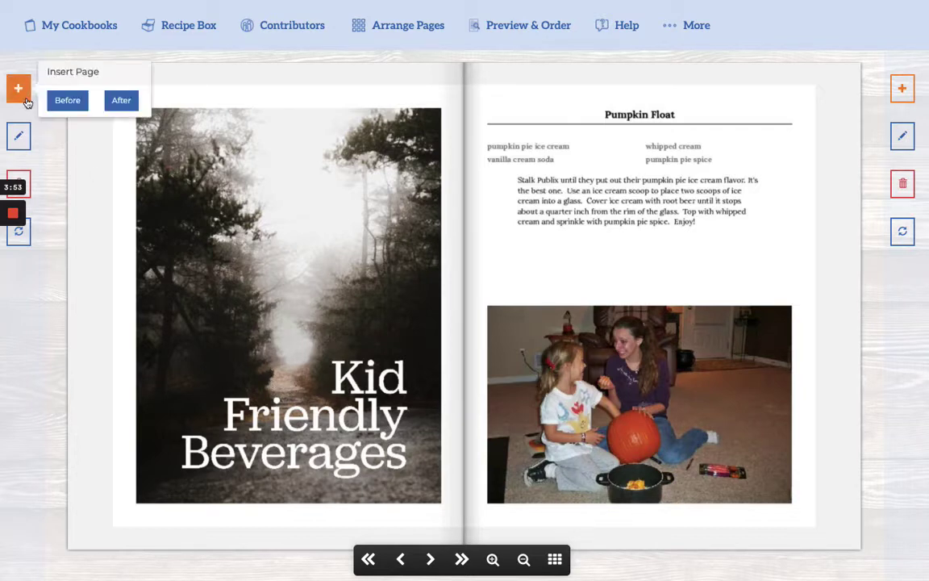
{"action": "left_click", "coordinate": [121, 100]}
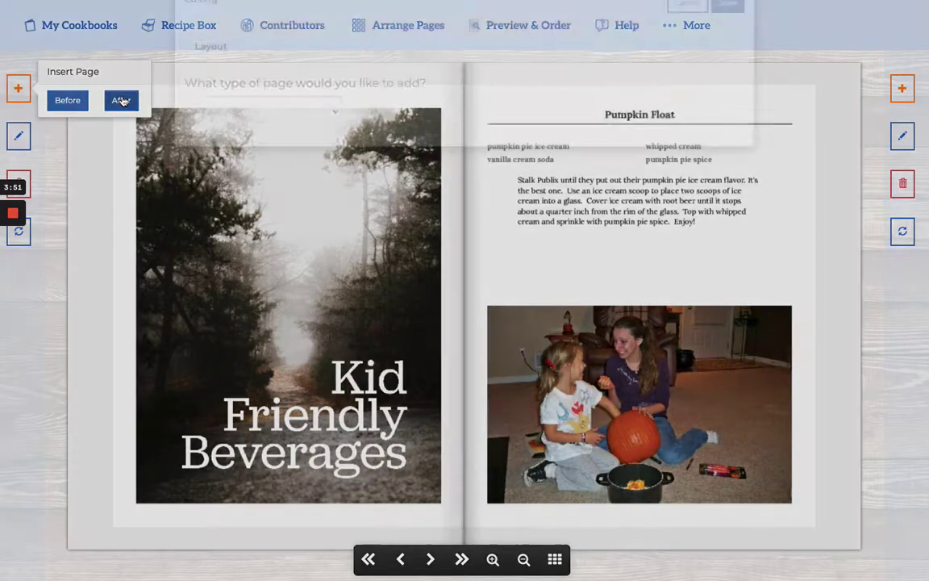
{"action": "left_click", "coordinate": [217, 146]}
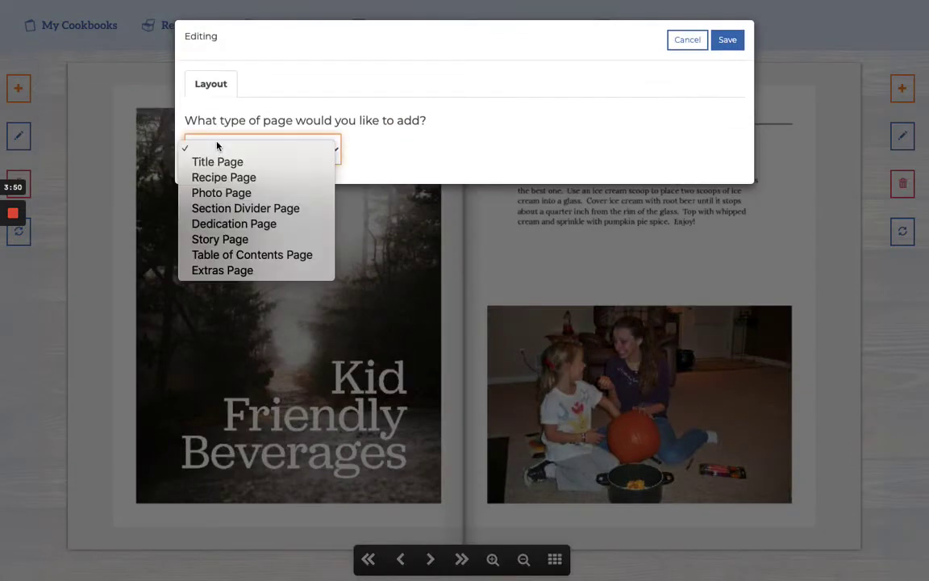
{"action": "left_click", "coordinate": [254, 179]}
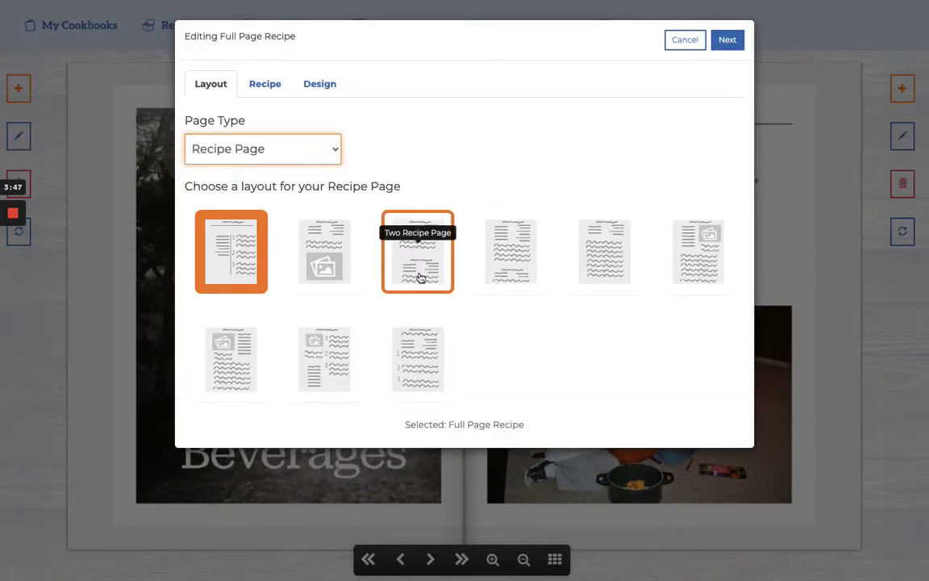
{"action": "left_click", "coordinate": [420, 257]}
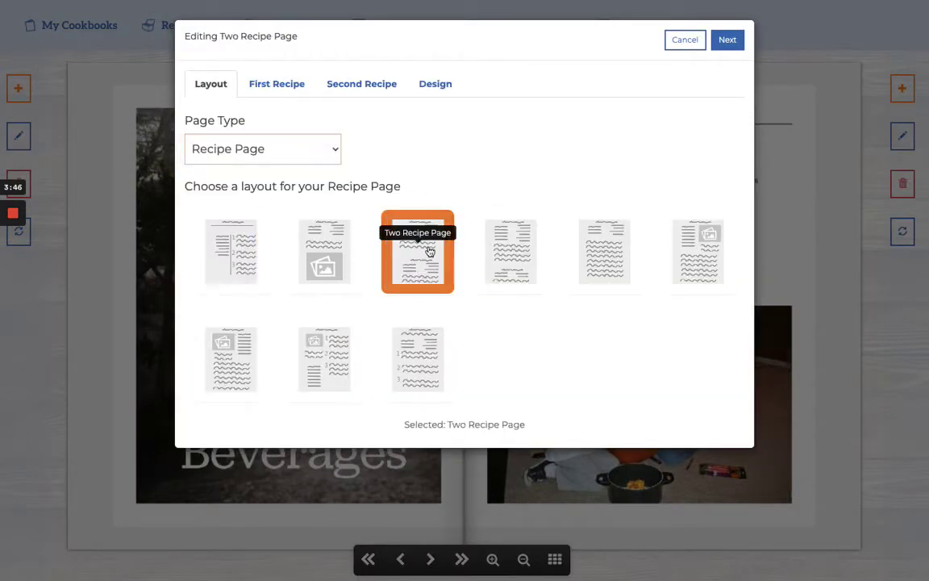
- Use the existing recipe "Don't Tell the Parents" as the first recipe on the new page
{"action": "left_click", "coordinate": [294, 90]}
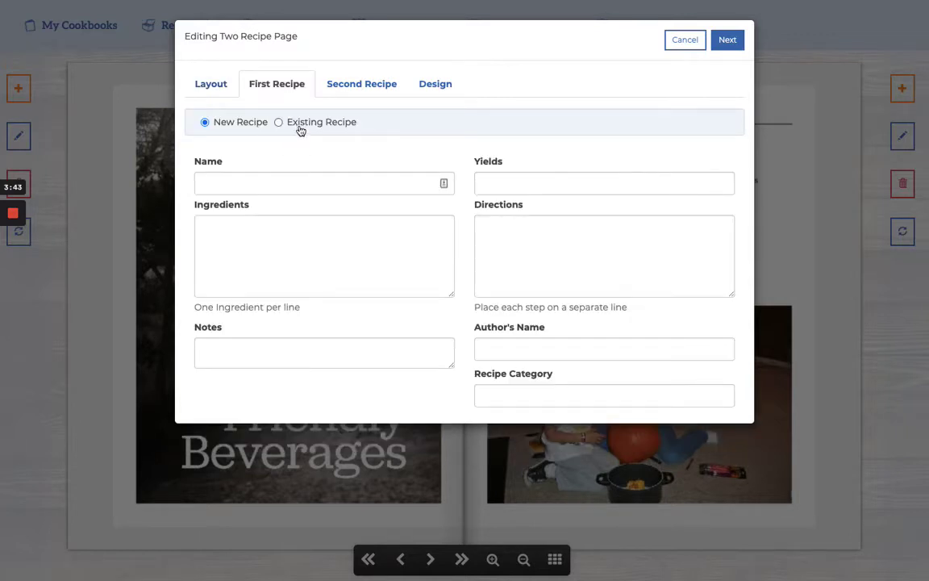
{"action": "left_click", "coordinate": [297, 124]}
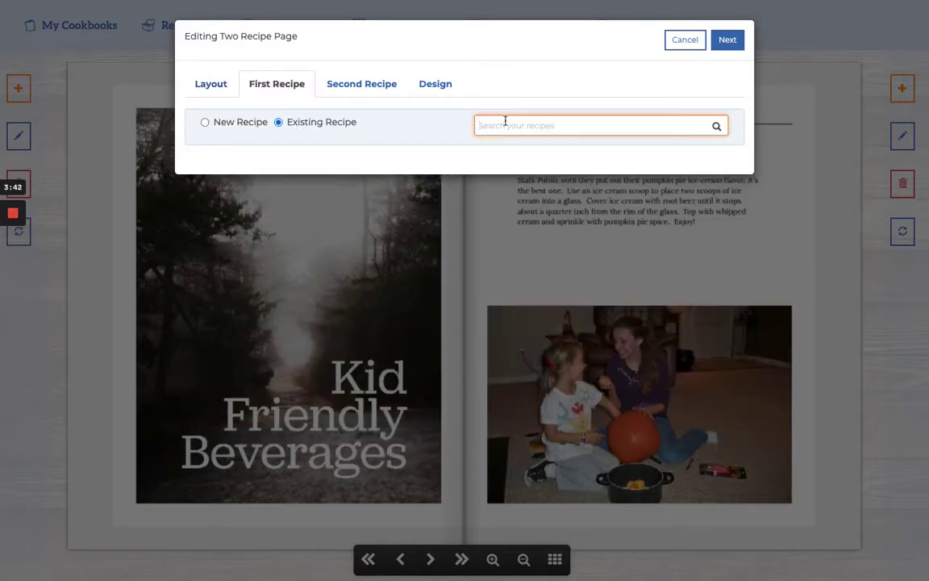
{"action": "type", "text": "Don't Tell"}
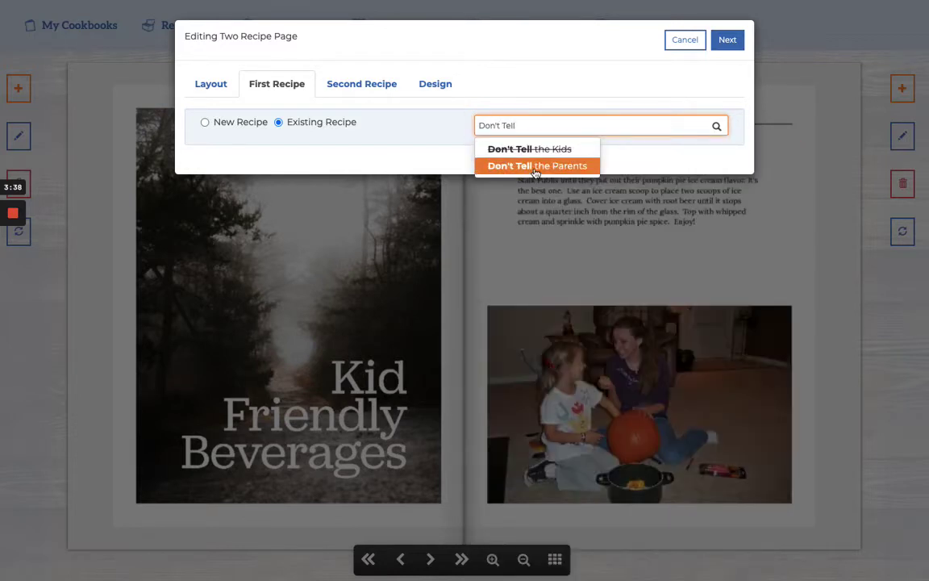
{"action": "left_click", "coordinate": [482, 163]}
- Use the existing recipe "Spider Lemonade" as the second recipe and save the page with its design unchanged
{"action": "left_click", "coordinate": [344, 94]}
{"action": "left_click", "coordinate": [342, 124]}
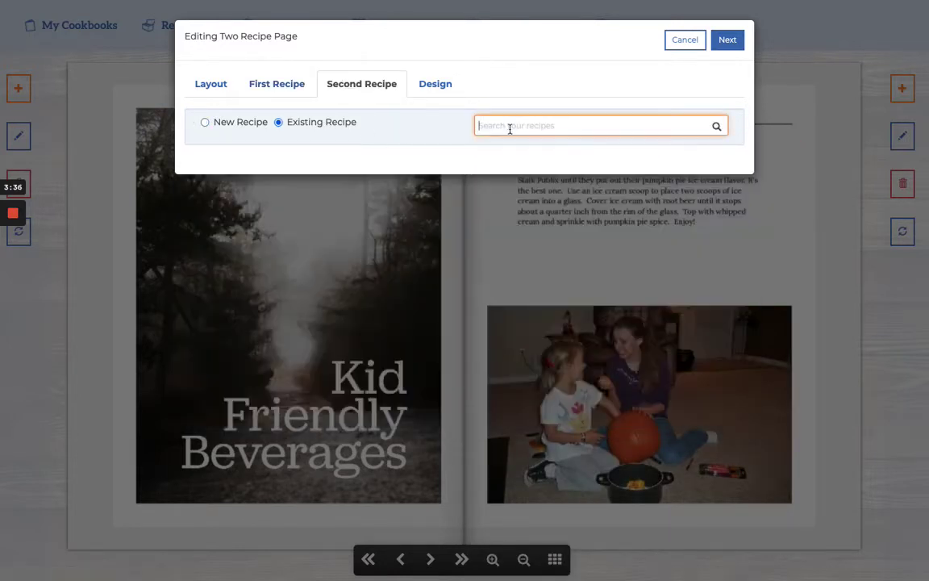
{"action": "type", "text": "Spider Lemon"}
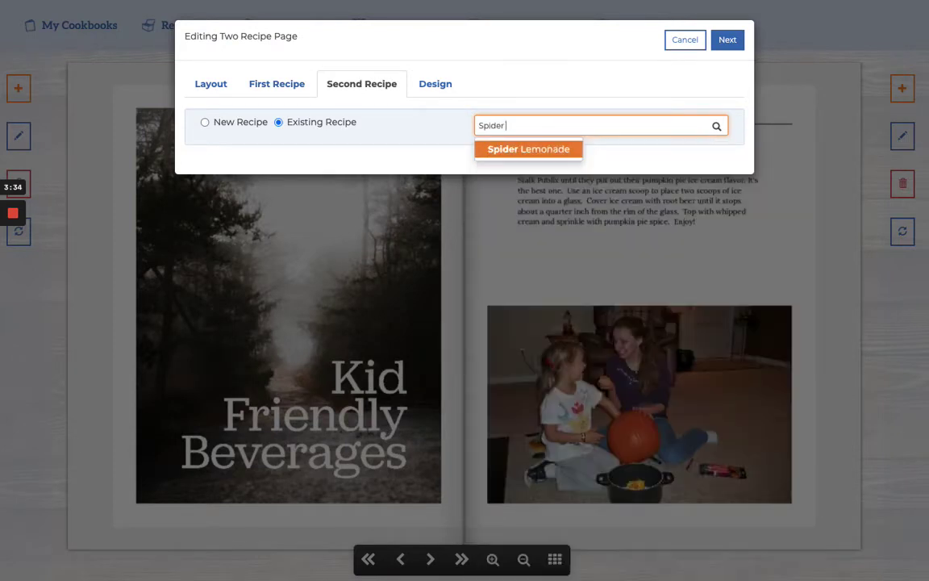
{"action": "left_click", "coordinate": [531, 149]}
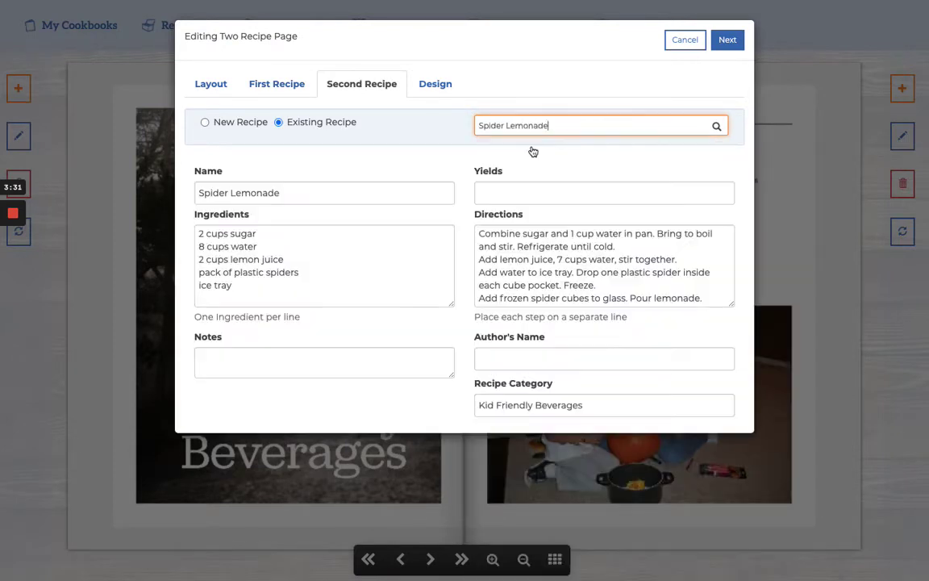
{"action": "left_click", "coordinate": [435, 85]}
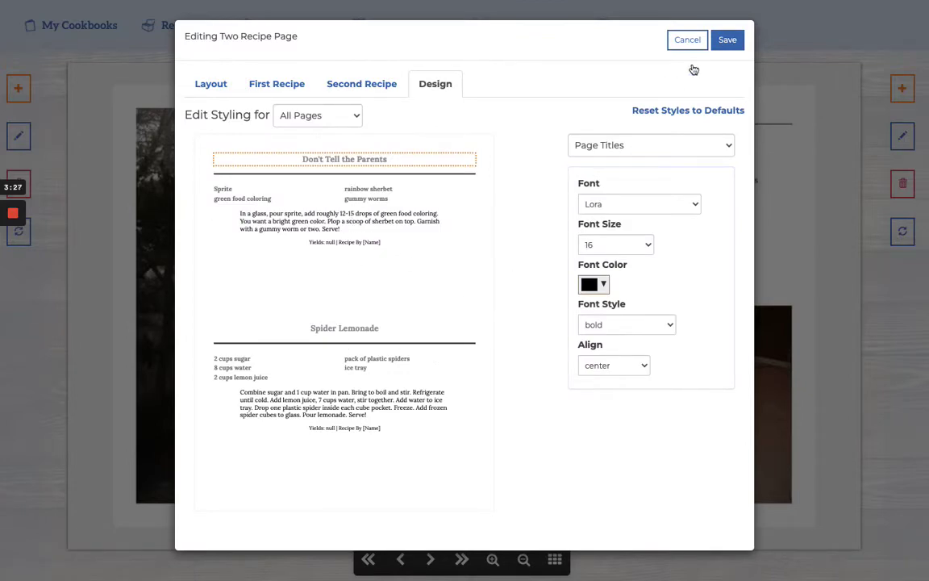
{"action": "left_click", "coordinate": [728, 41]}
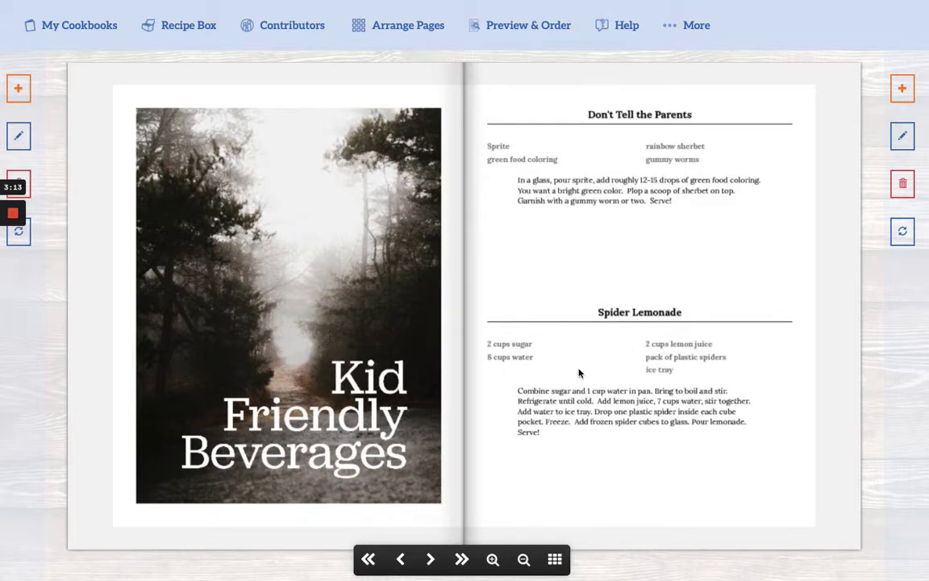
- Examine in the binder page ordering view how the Kid Friendly Beverages pages pair into front-and-back sheets, then close the view
{"action": "left_click", "coordinate": [681, 41]}
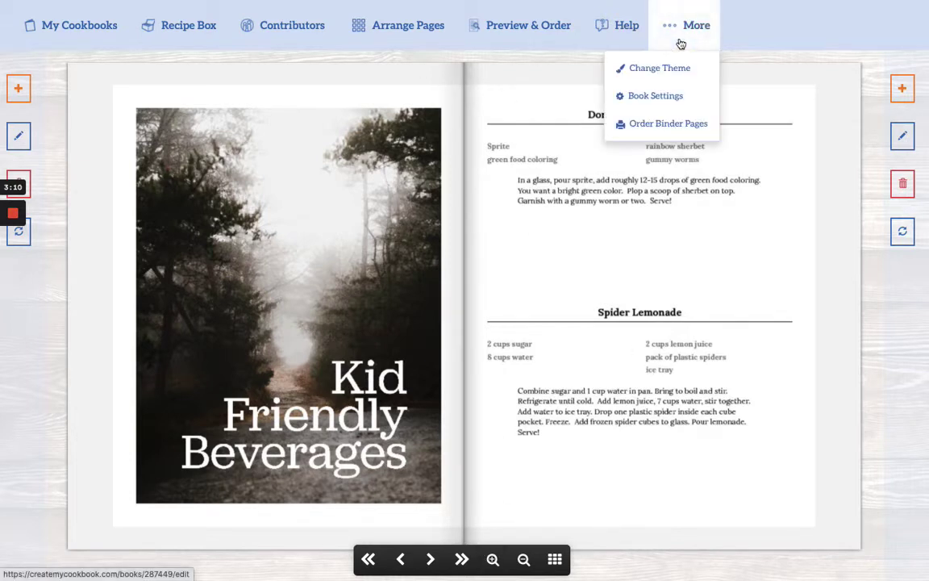
{"action": "left_click", "coordinate": [642, 133]}
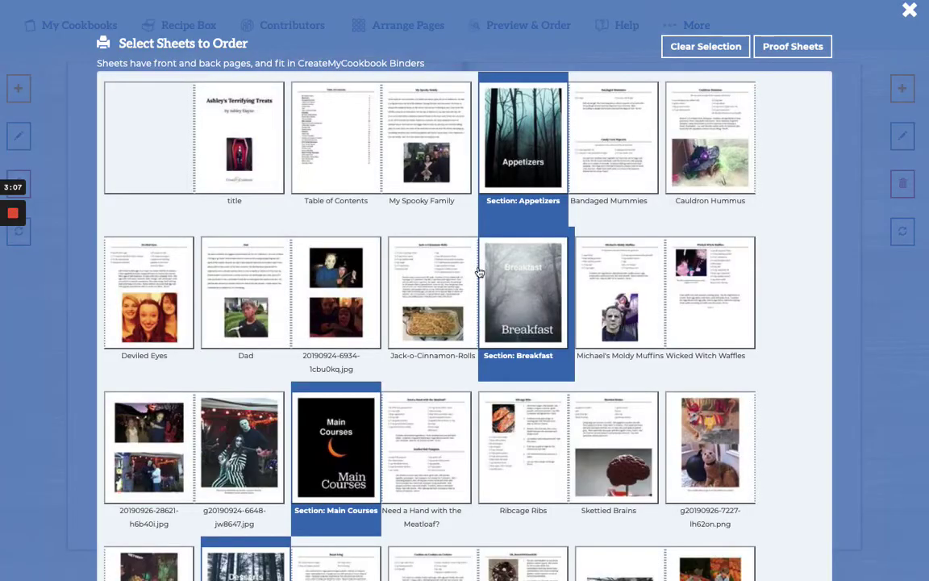
{"action": "scroll", "coordinate": [481, 271], "scroll_direction": "down", "scroll_amount": 2}
{"action": "scroll", "coordinate": [481, 273], "scroll_direction": "down", "scroll_amount": 4}
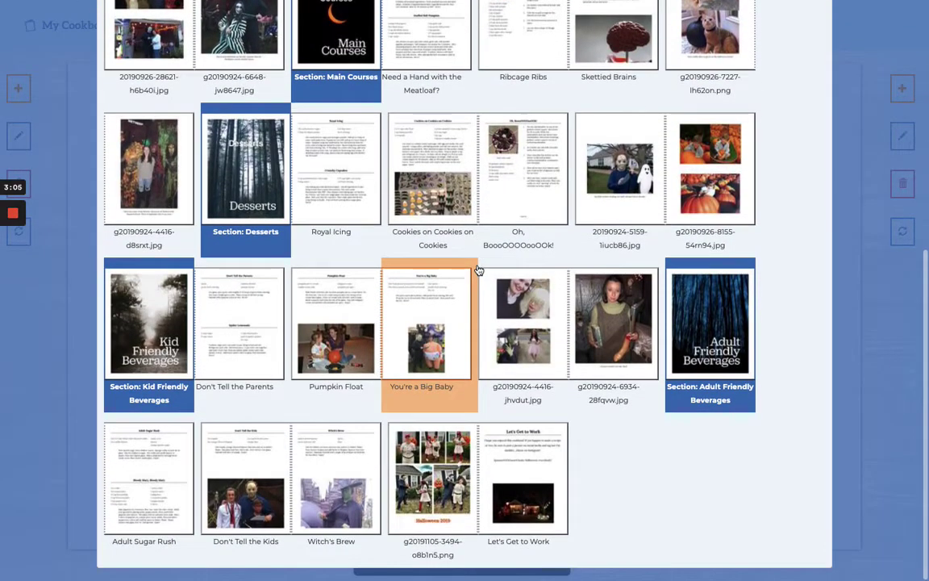
{"action": "left_click", "coordinate": [237, 303]}
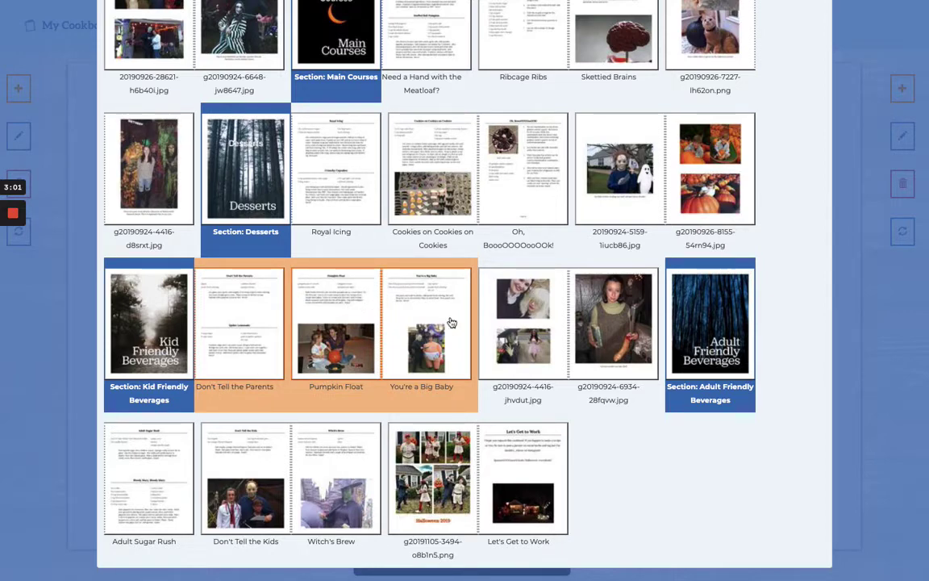
{"action": "left_click", "coordinate": [490, 283]}
{"action": "left_click", "coordinate": [282, 319]}
{"action": "left_click", "coordinate": [419, 319]}
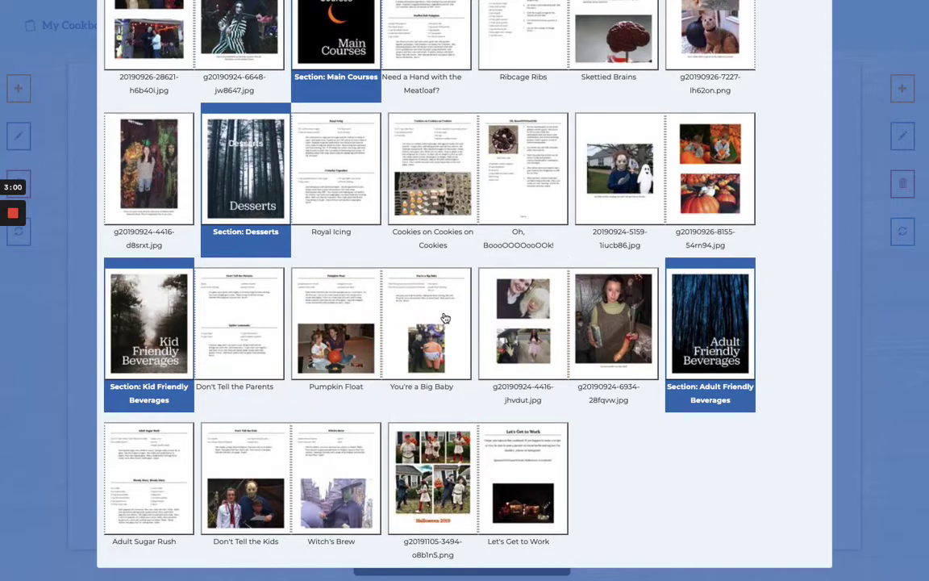
{"action": "left_click", "coordinate": [265, 317]}
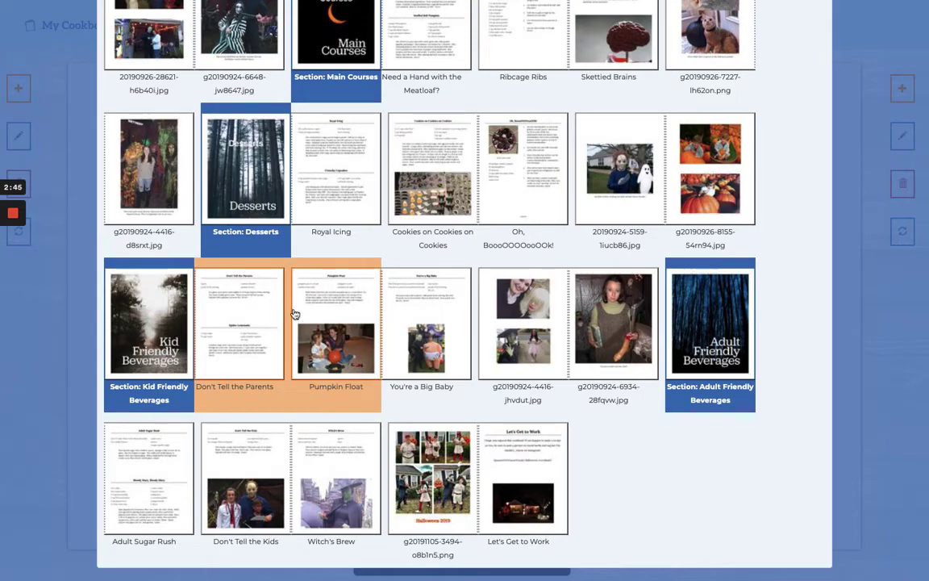
{"action": "scroll", "coordinate": [555, 313], "scroll_direction": "up", "scroll_amount": 6}
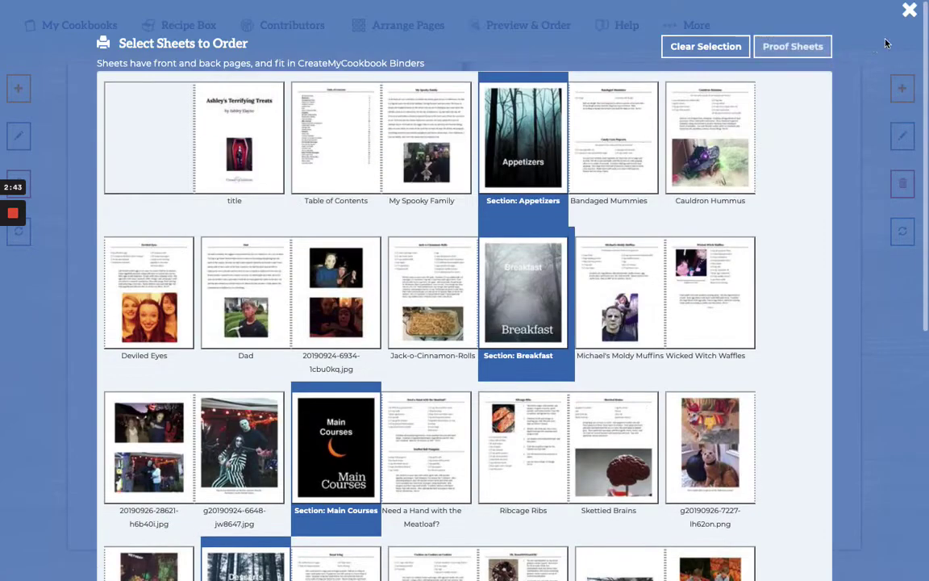
{"action": "left_click", "coordinate": [909, 11]}
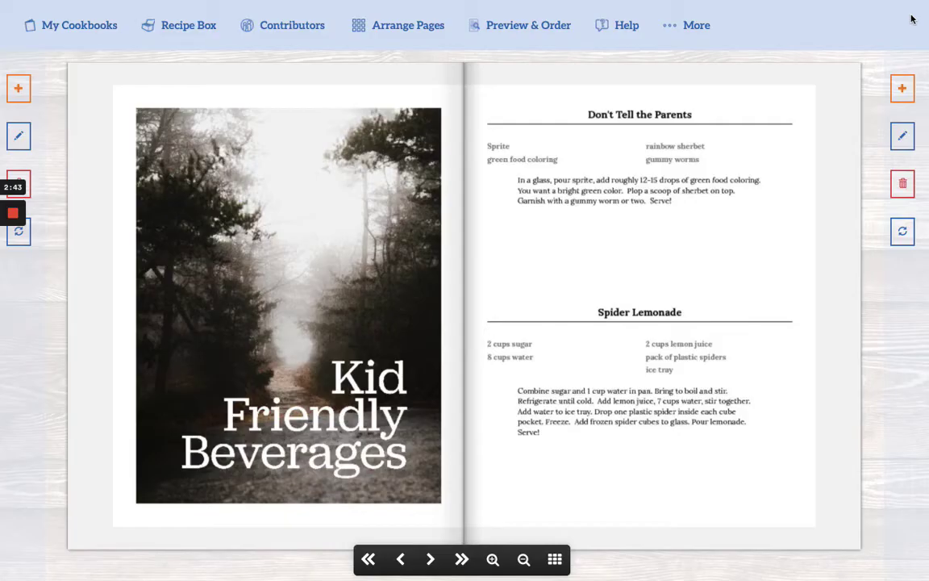
- Insert an empty Story Page with the Story Continued layout after the two-recipe page and save it without text
{"action": "left_click", "coordinate": [896, 91]}
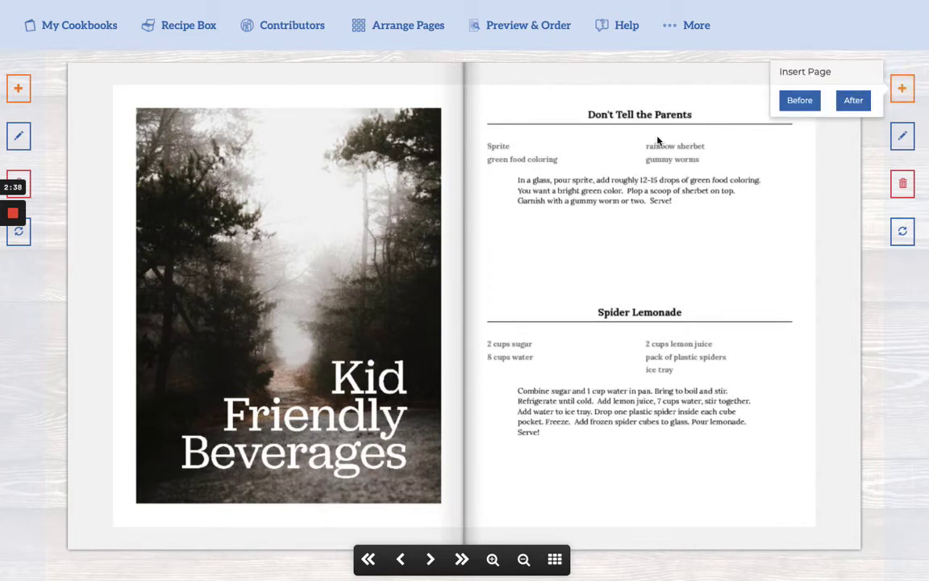
{"action": "left_click", "coordinate": [852, 100]}
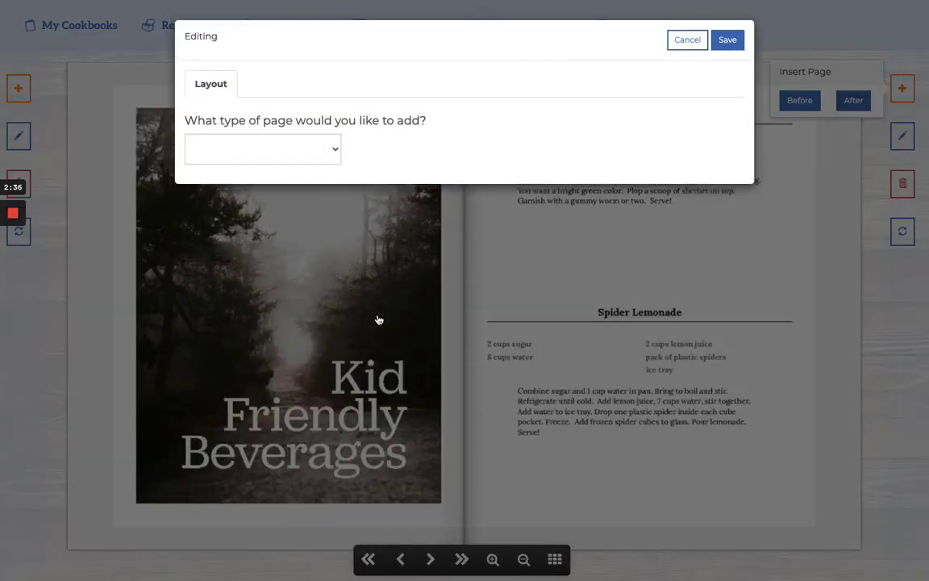
{"action": "left_click", "coordinate": [250, 144]}
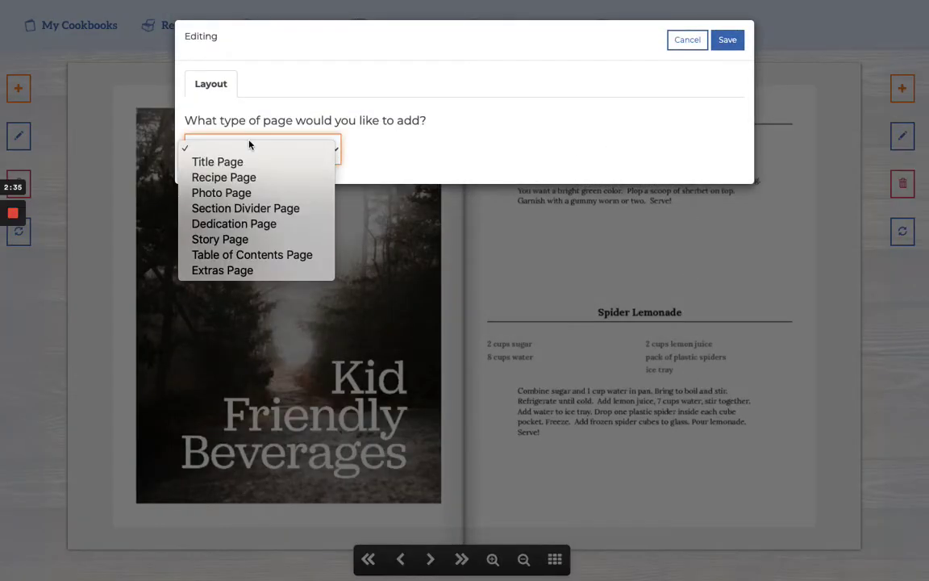
{"action": "left_click", "coordinate": [246, 241]}
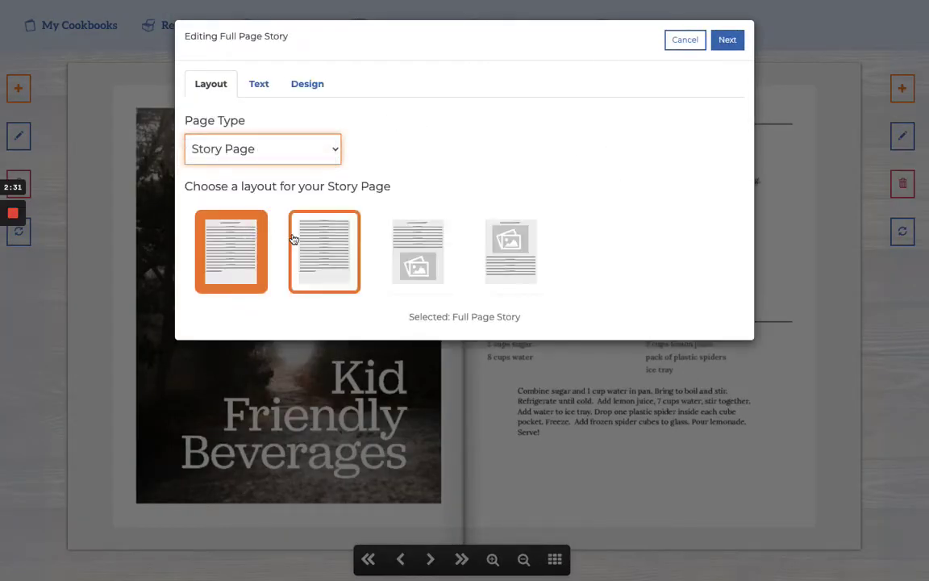
{"action": "left_click", "coordinate": [321, 260]}
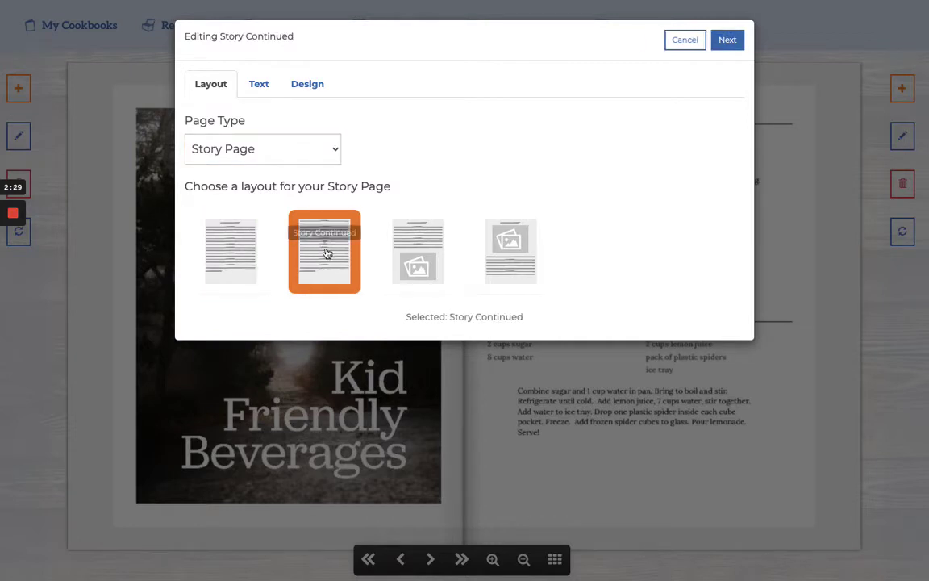
{"action": "left_click", "coordinate": [256, 86]}
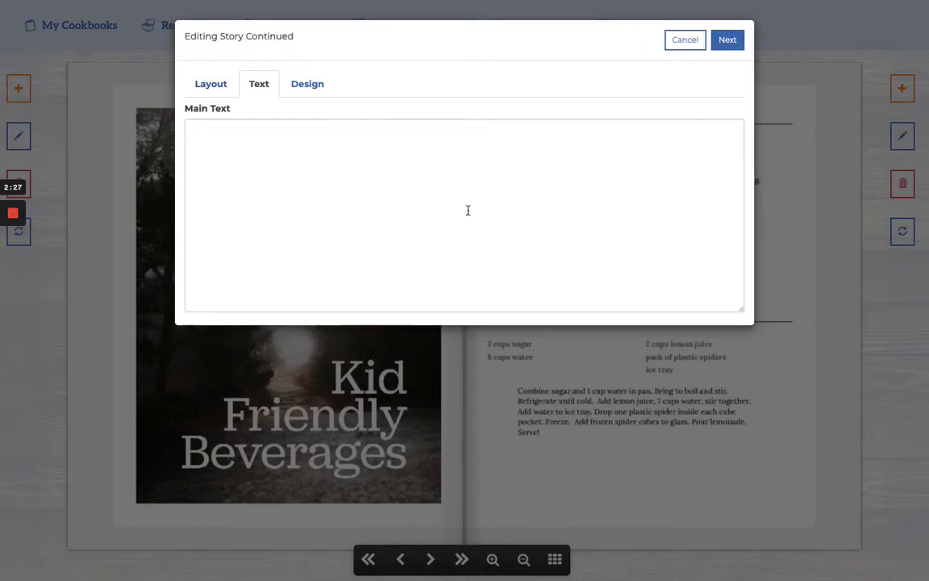
{"action": "left_click", "coordinate": [320, 86]}
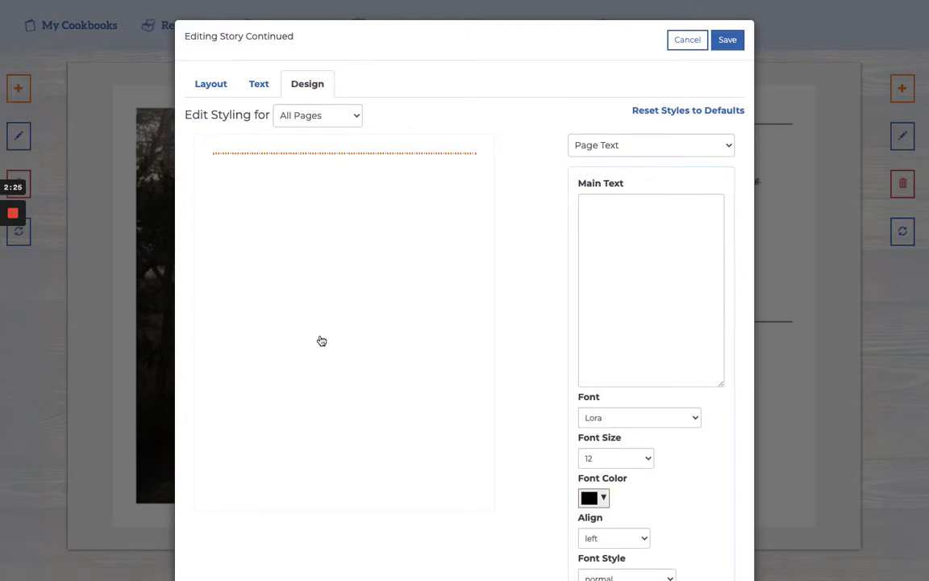
{"action": "left_click", "coordinate": [727, 40]}
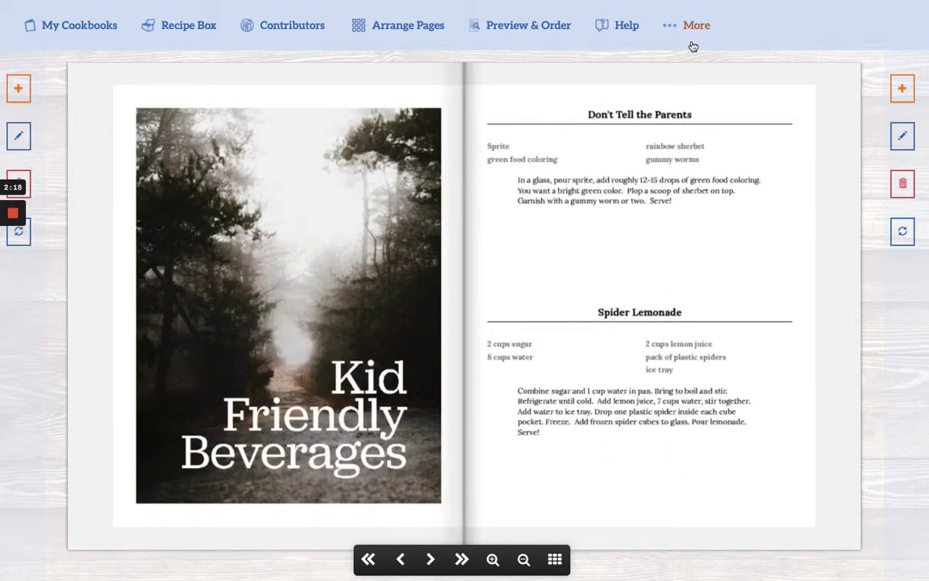
- Open the binder page ordering view and select the sheet pairing Don't Tell the Parents with the blank Story Page
{"action": "left_click", "coordinate": [694, 32]}
{"action": "left_click", "coordinate": [669, 122]}
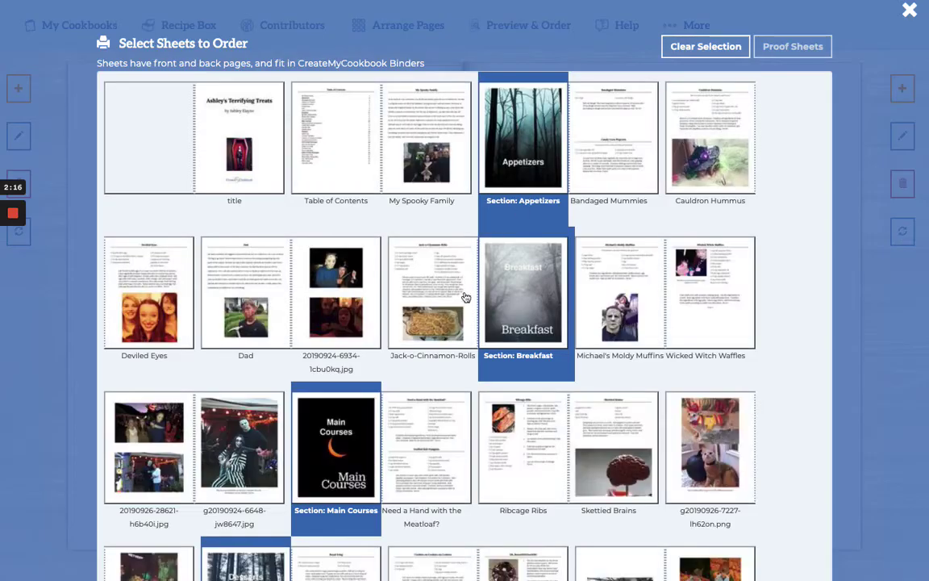
{"action": "scroll", "coordinate": [465, 297], "scroll_direction": "down", "scroll_amount": 5}
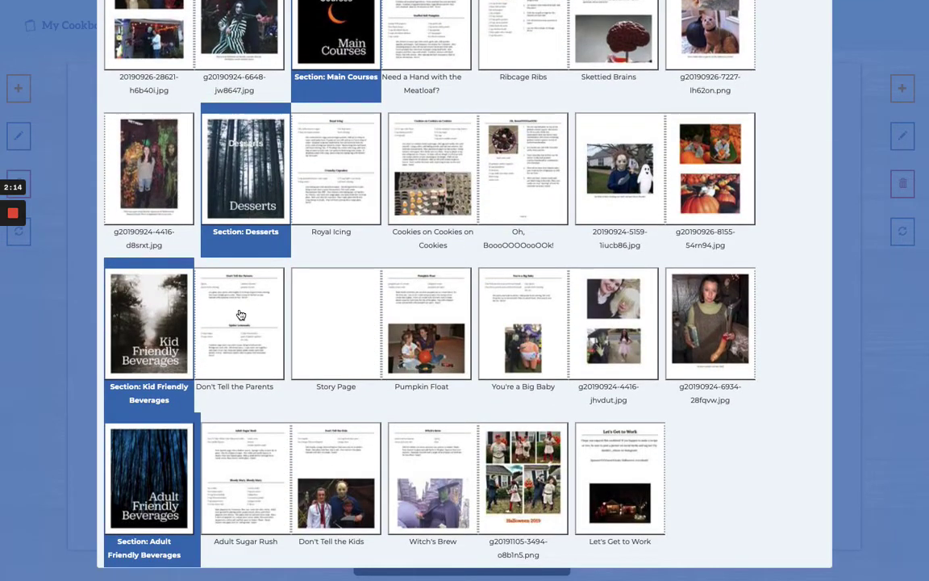
{"action": "left_click", "coordinate": [240, 315]}
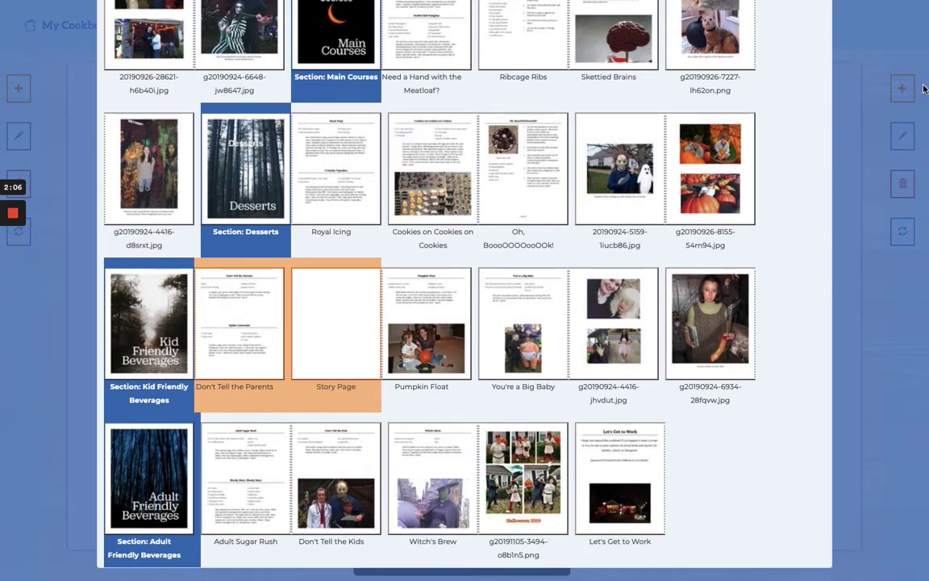
{"action": "scroll", "coordinate": [895, 86], "scroll_direction": "up", "scroll_amount": 2}
{"action": "scroll", "coordinate": [895, 86], "scroll_direction": "down", "scroll_amount": 2}
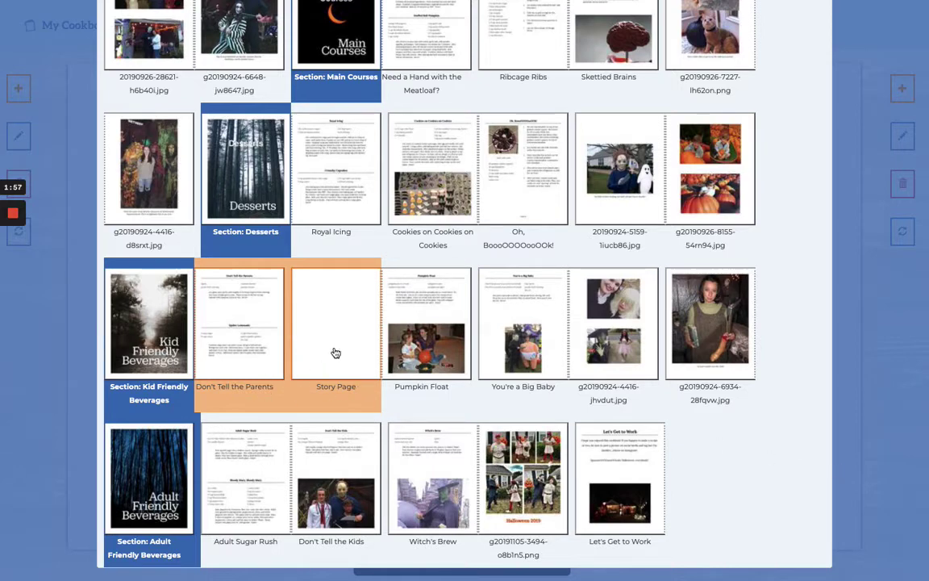
- Add the Need a Hand with the Meatloaf?, Bandaged Mummies and Deviled Eyes sheets and the last Kid Friendly Beverages photo sheet to the selection
{"action": "scroll", "coordinate": [399, 367], "scroll_direction": "up", "scroll_amount": 4}
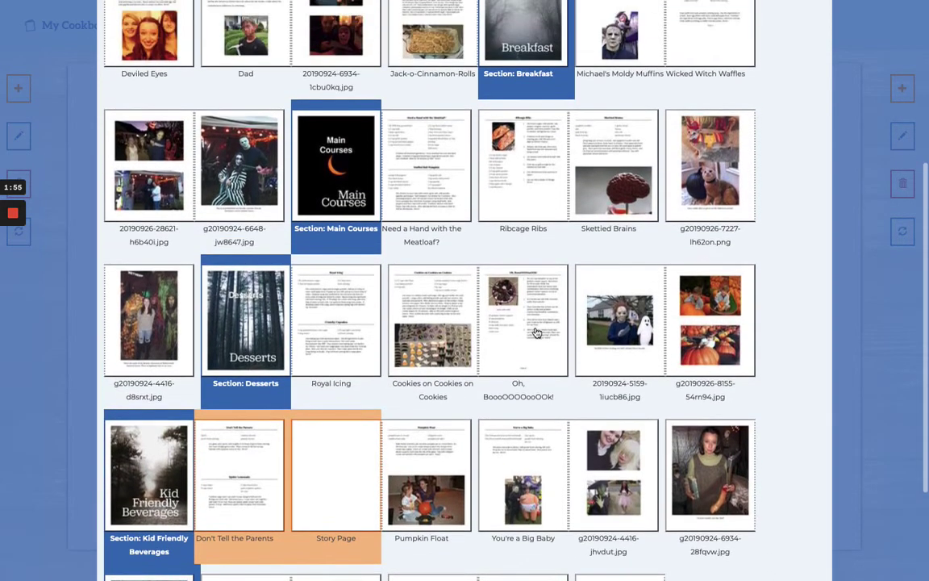
{"action": "left_click", "coordinate": [528, 196]}
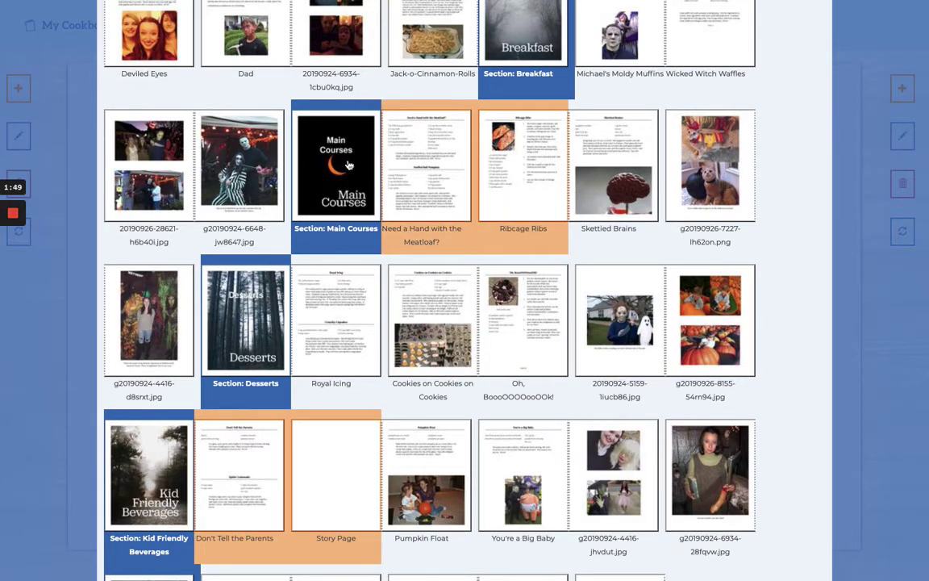
{"action": "scroll", "coordinate": [598, 130], "scroll_direction": "up", "scroll_amount": 3}
{"action": "left_click", "coordinate": [603, 138]}
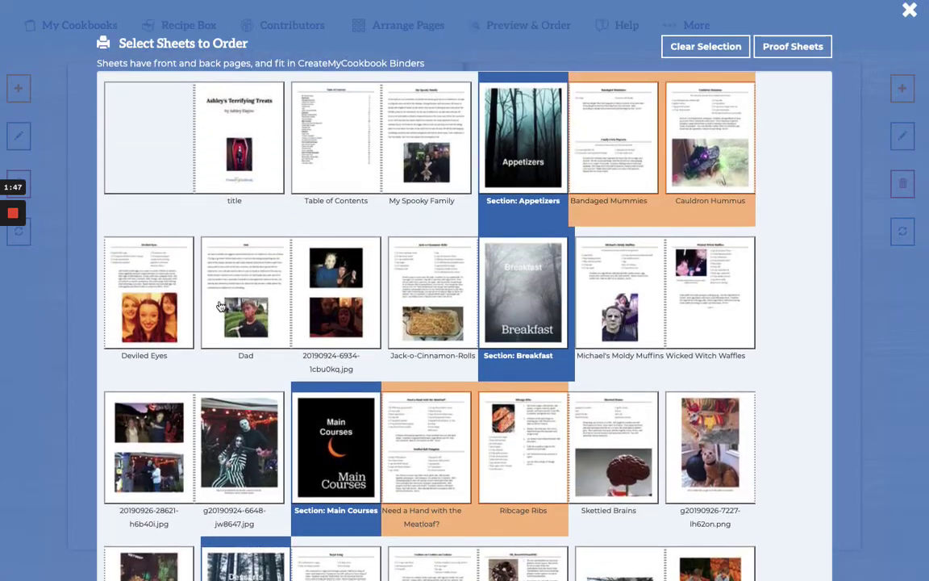
{"action": "left_click", "coordinate": [193, 278]}
{"action": "scroll", "coordinate": [531, 346], "scroll_direction": "down", "scroll_amount": 5}
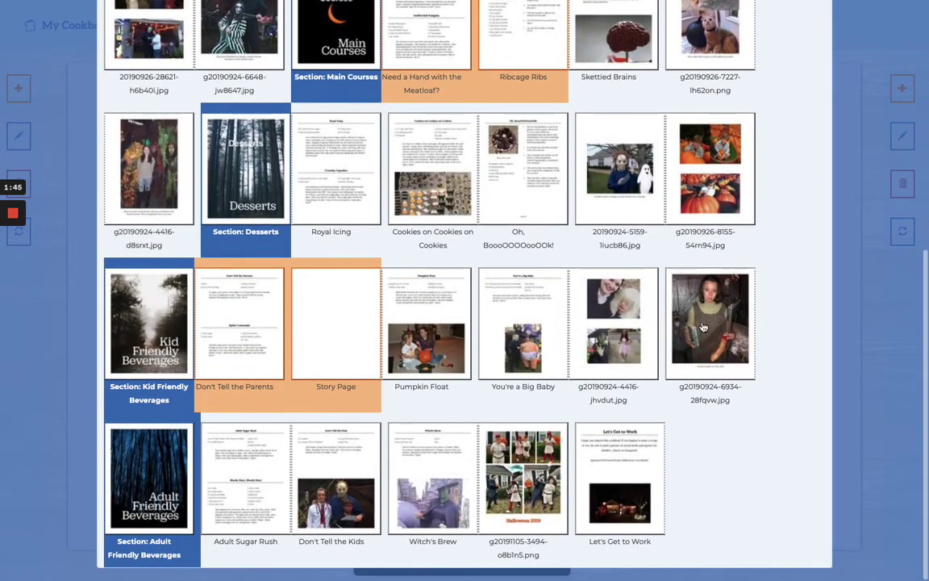
{"action": "left_click", "coordinate": [630, 308]}
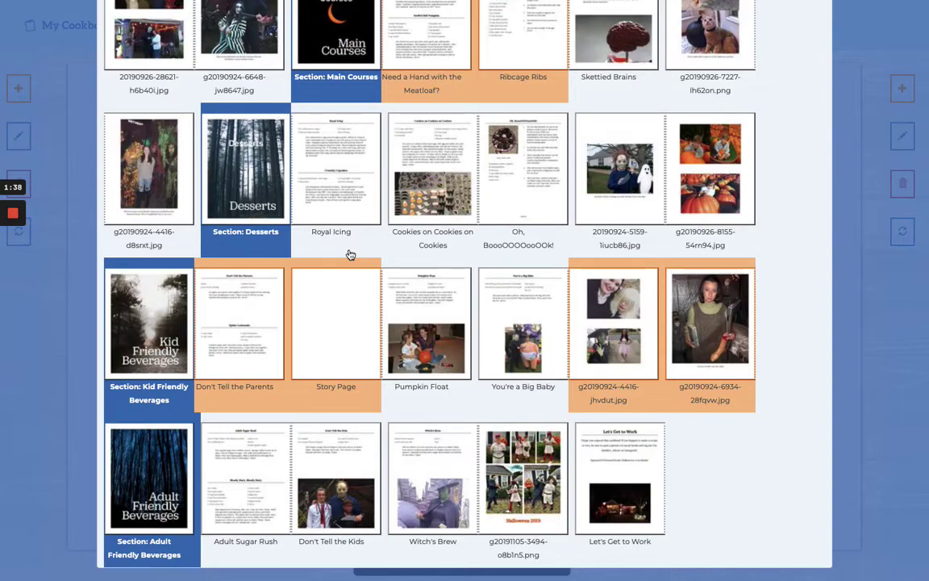
- Add the sheet starting with Oh, BoooOOOOooOOk! to the selection and close the ordering view
{"action": "scroll", "coordinate": [384, 206], "scroll_direction": "up", "scroll_amount": 3}
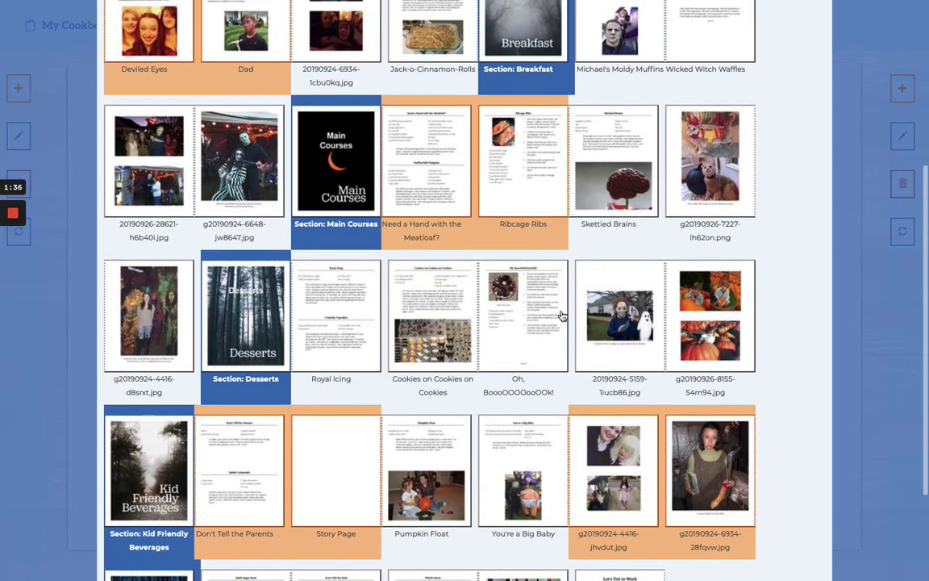
{"action": "scroll", "coordinate": [492, 411], "scroll_direction": "down", "scroll_amount": 3}
{"action": "scroll", "coordinate": [524, 295], "scroll_direction": "up", "scroll_amount": 9}
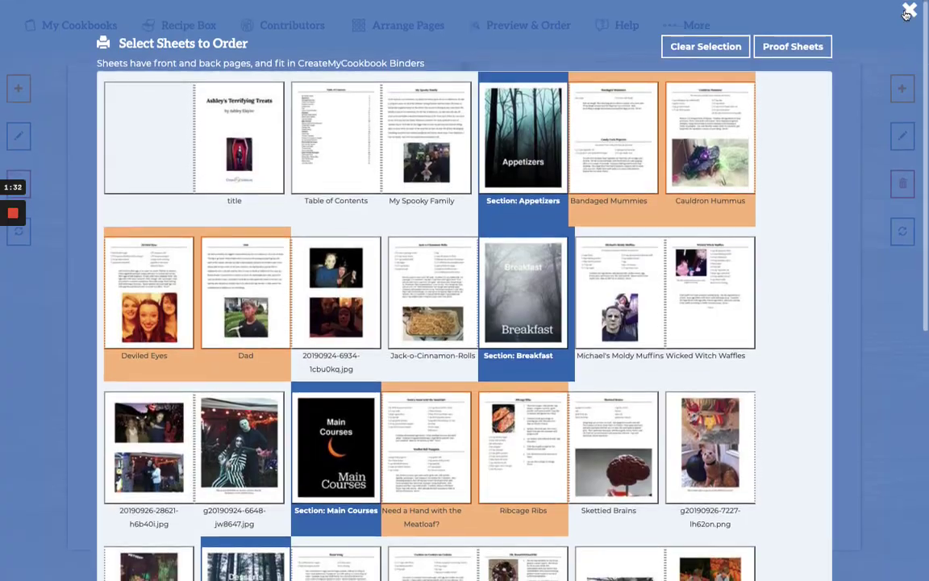
{"action": "left_click", "coordinate": [815, 15]}
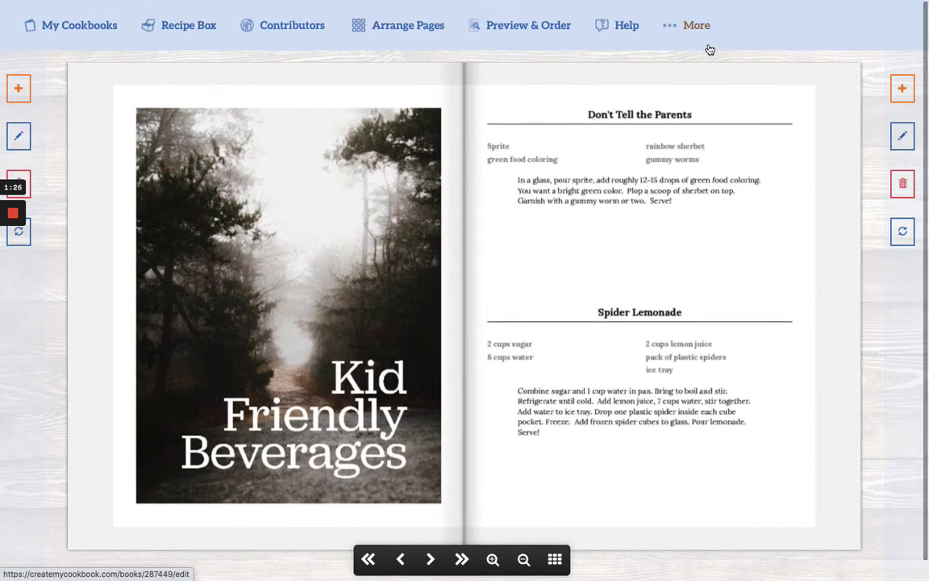
- Reopen the binder page ordering view and add the Royal Icing and Cookies on Cookies on Cookies sheet to the selection
{"action": "left_click", "coordinate": [690, 34]}
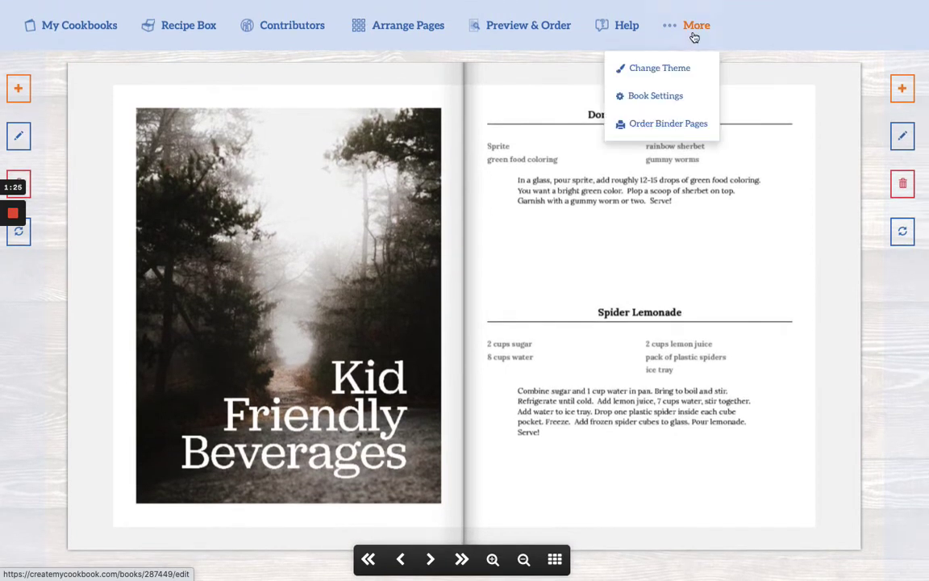
{"action": "left_click", "coordinate": [661, 129]}
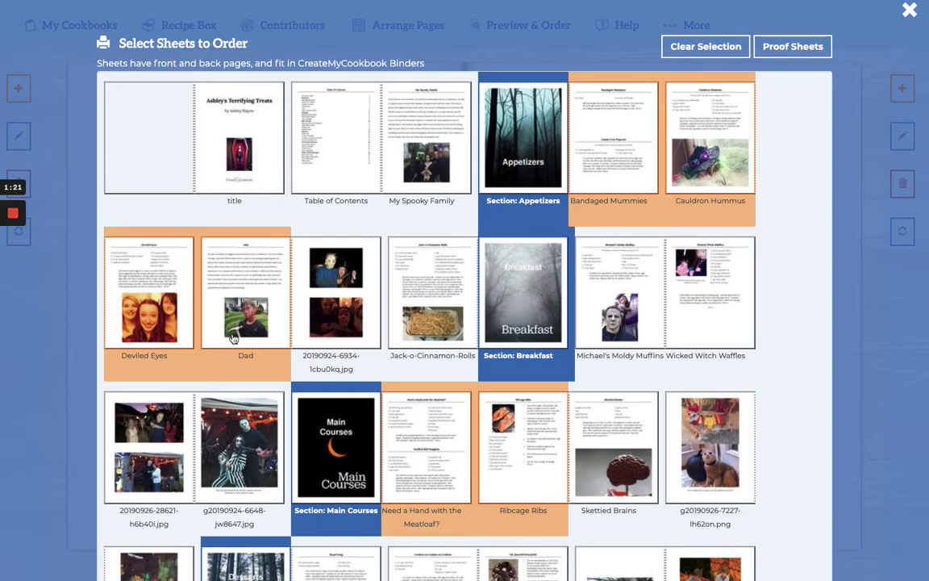
{"action": "scroll", "coordinate": [448, 348], "scroll_direction": "down", "scroll_amount": 4}
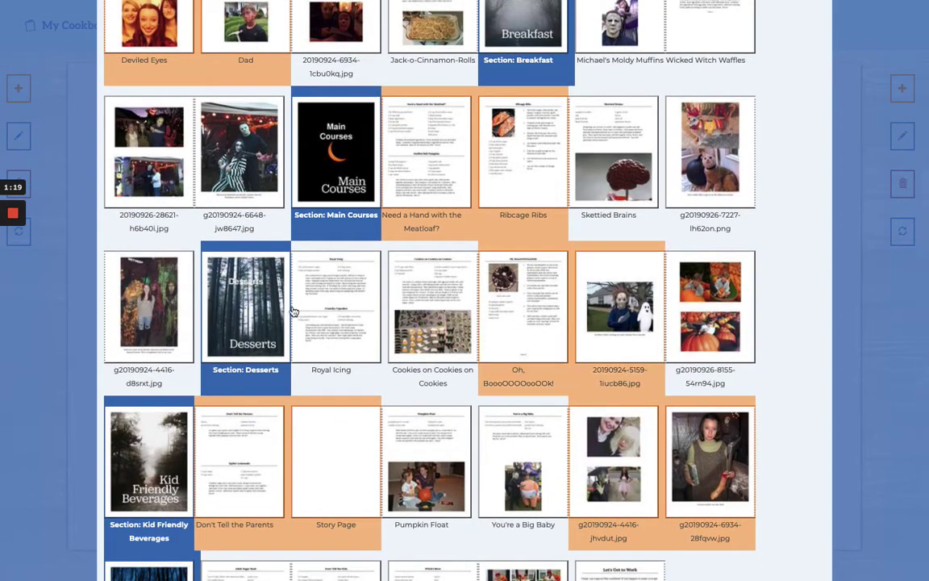
{"action": "scroll", "coordinate": [591, 278], "scroll_direction": "down", "scroll_amount": 2}
{"action": "scroll", "coordinate": [592, 278], "scroll_direction": "up", "scroll_amount": 6}
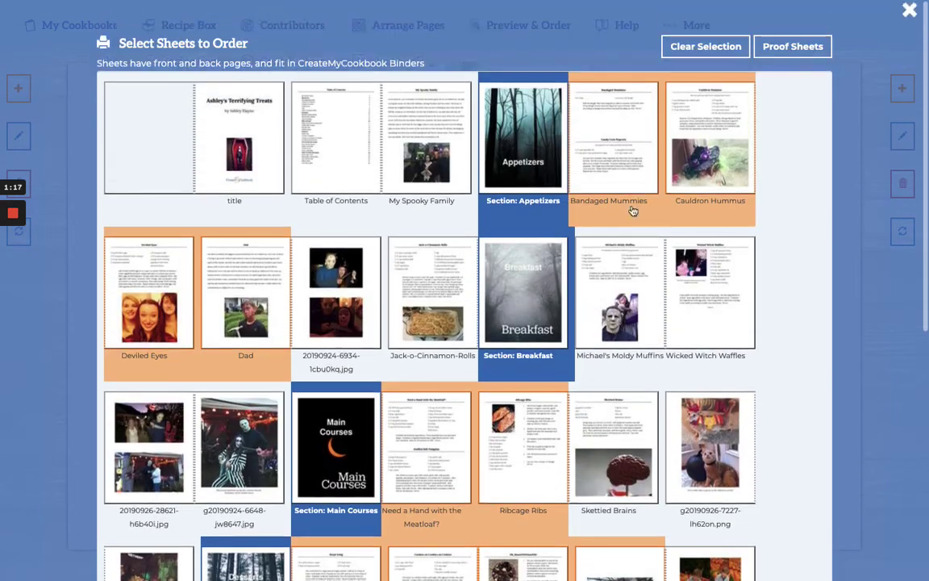
- Generate digital proofs of the selected sheets with the Premium Paper upgrade and publish them to the private bookstore
{"action": "left_click", "coordinate": [805, 50]}
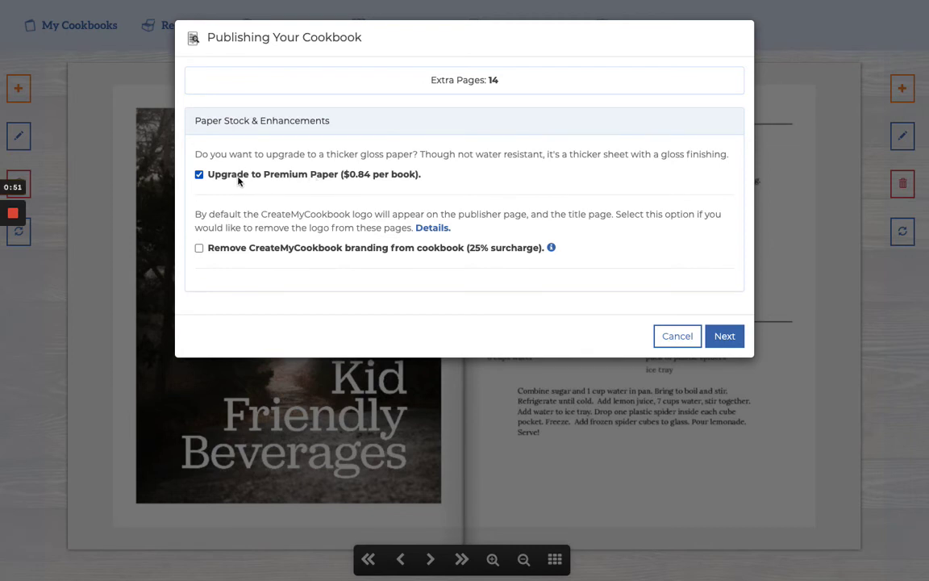
{"action": "left_click", "coordinate": [722, 337]}
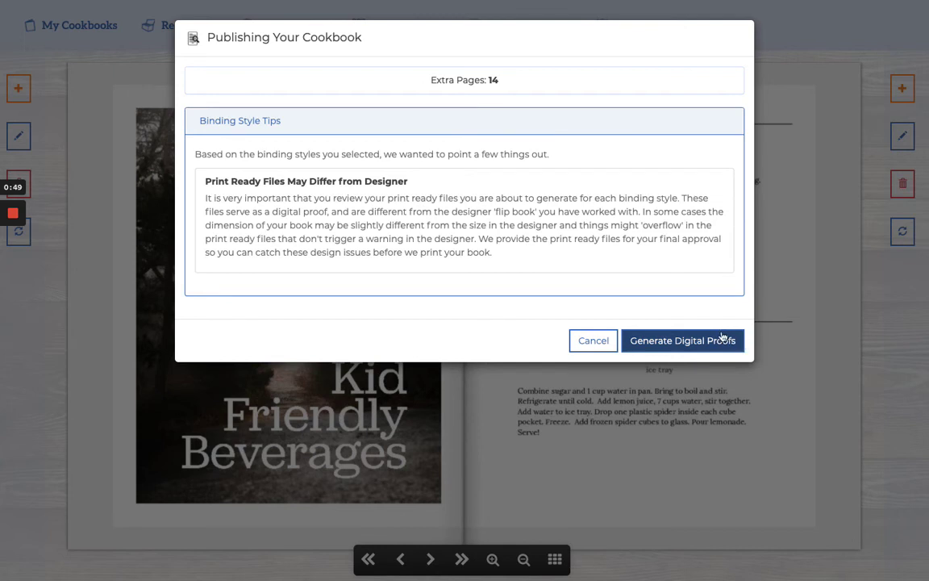
{"action": "left_click", "coordinate": [722, 338]}
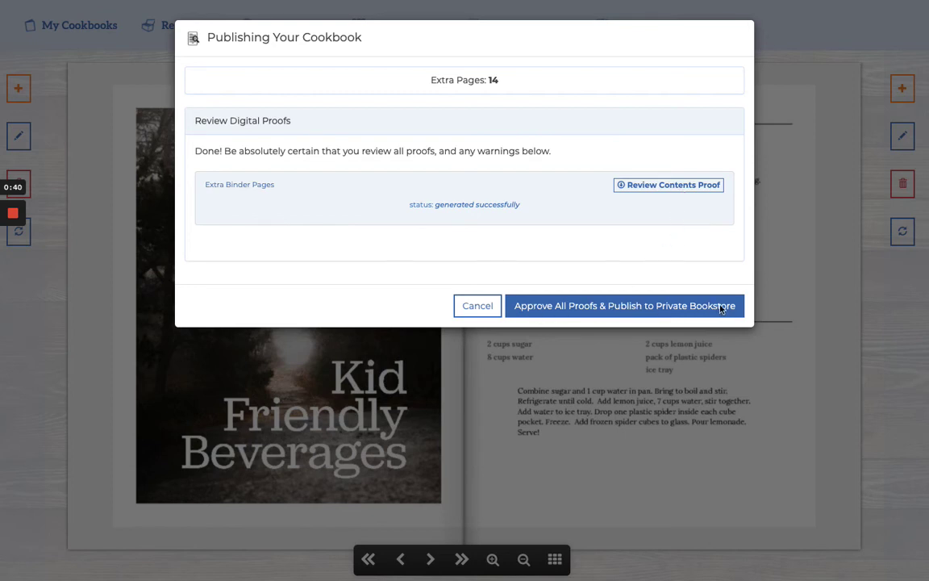
{"action": "left_click", "coordinate": [692, 188]}
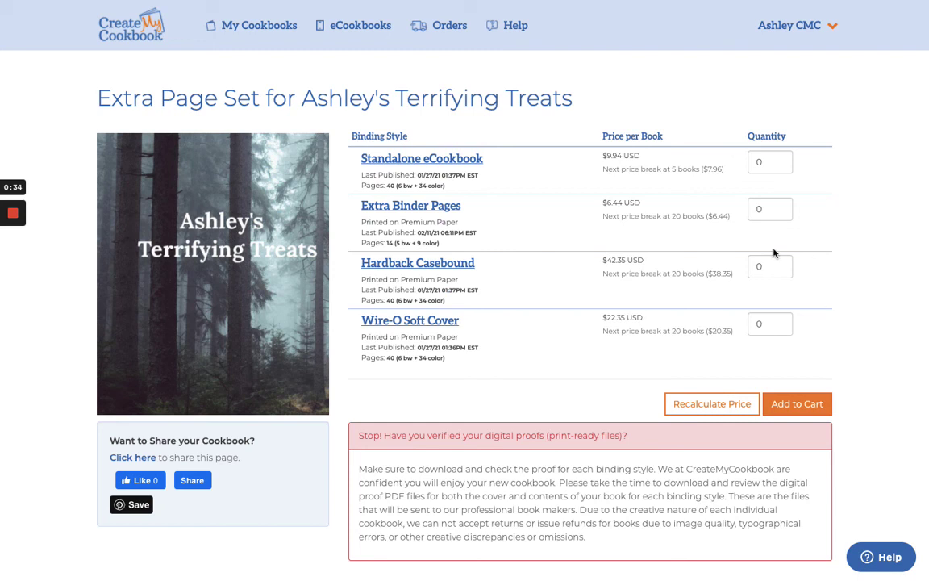
- Set the order quantity of Extra Binder Pages to 5
{"action": "left_click_drag", "start_coordinate": [330, 134], "coordinate": [450, 212]}
{"action": "left_click", "coordinate": [480, 214]}
{"action": "left_click", "coordinate": [779, 206]}
{"action": "left_click", "coordinate": [780, 207]}
{"action": "left_click", "coordinate": [780, 206]}
{"action": "left_click", "coordinate": [780, 207]}
{"action": "left_click", "coordinate": [780, 207]}
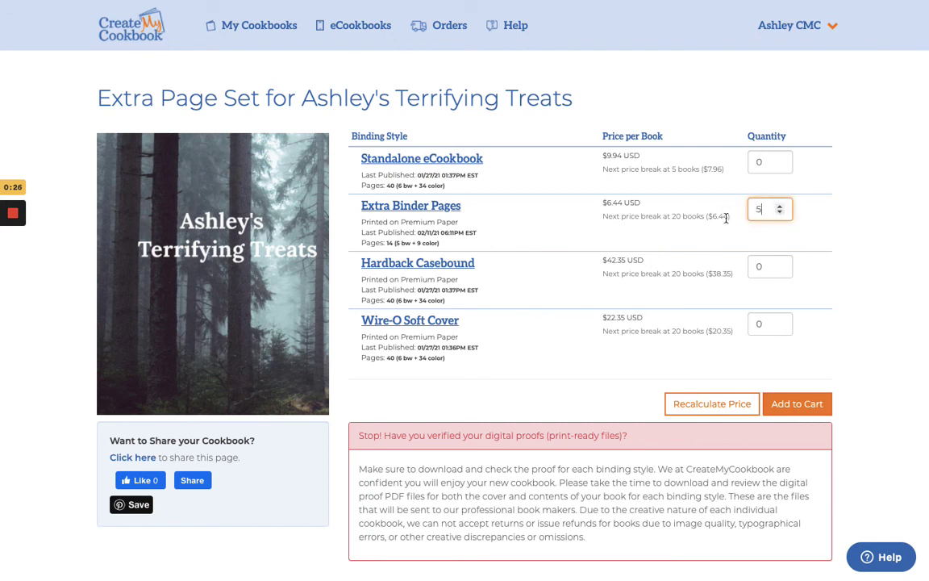
{"action": "left_click", "coordinate": [877, 230]}
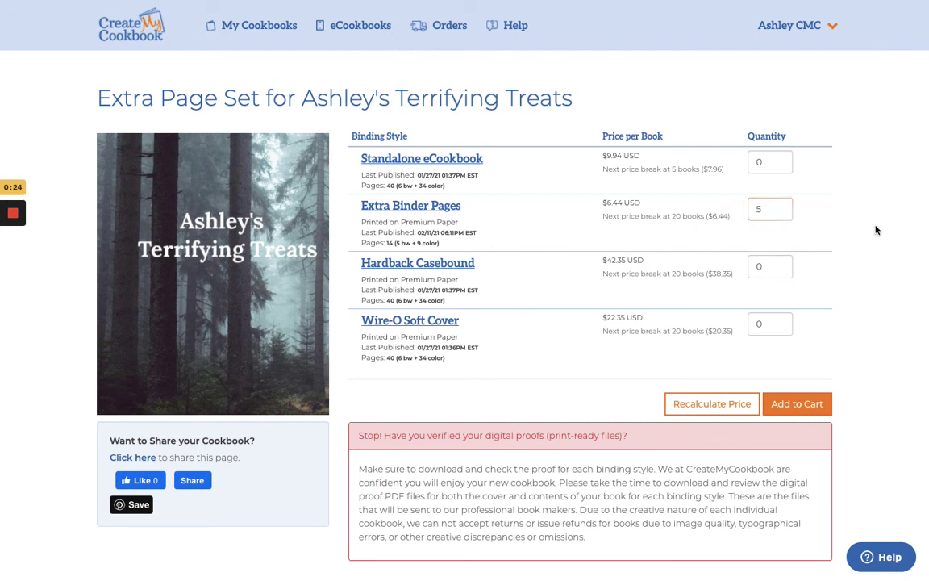